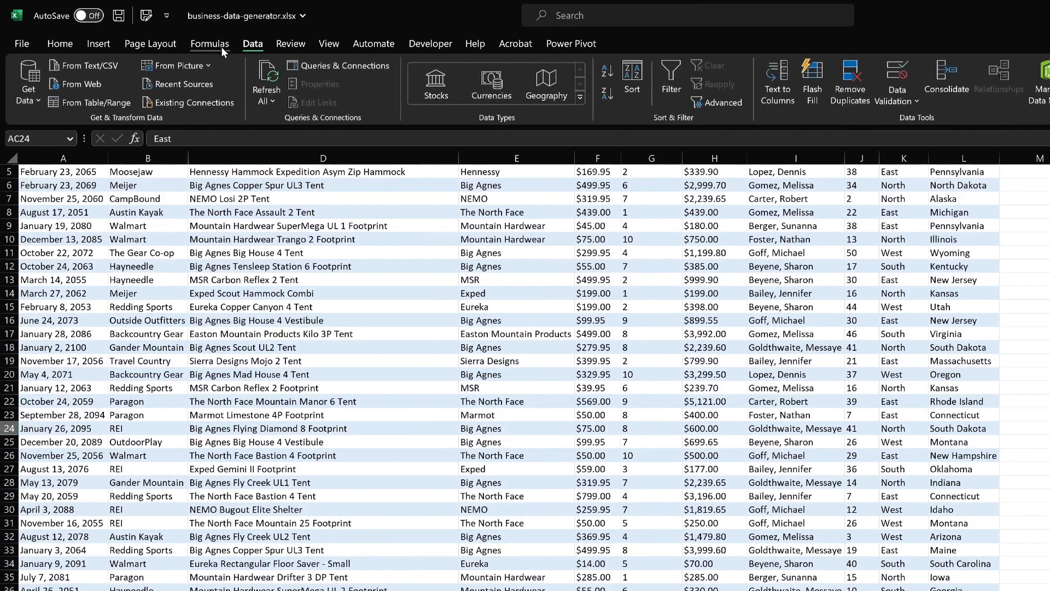
{"action": "left_click", "coordinate": [248, 41]}
{"action": "left_click", "coordinate": [217, 42]}
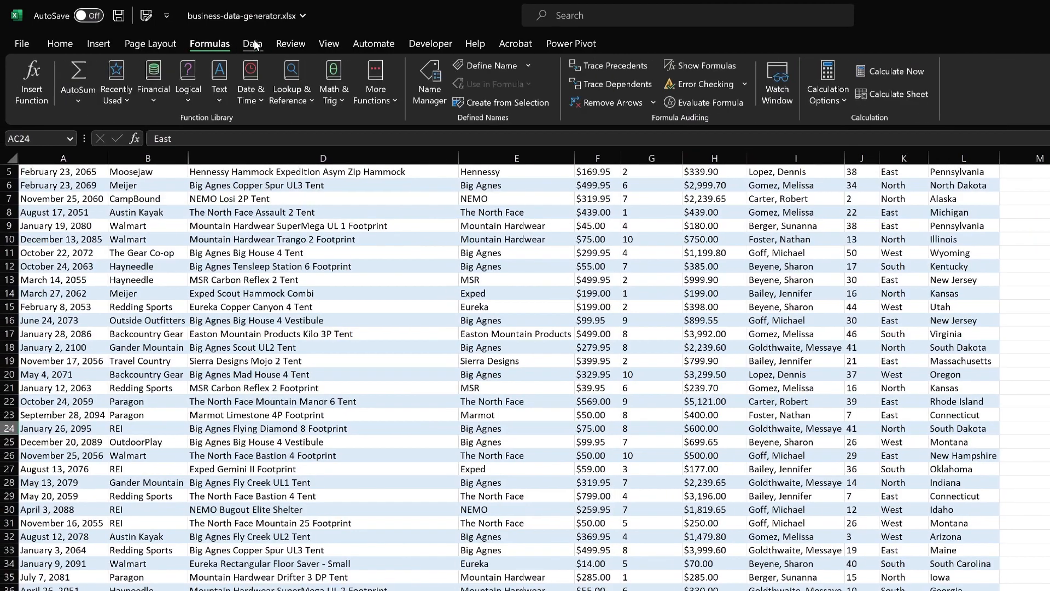
{"action": "left_click", "coordinate": [254, 41]}
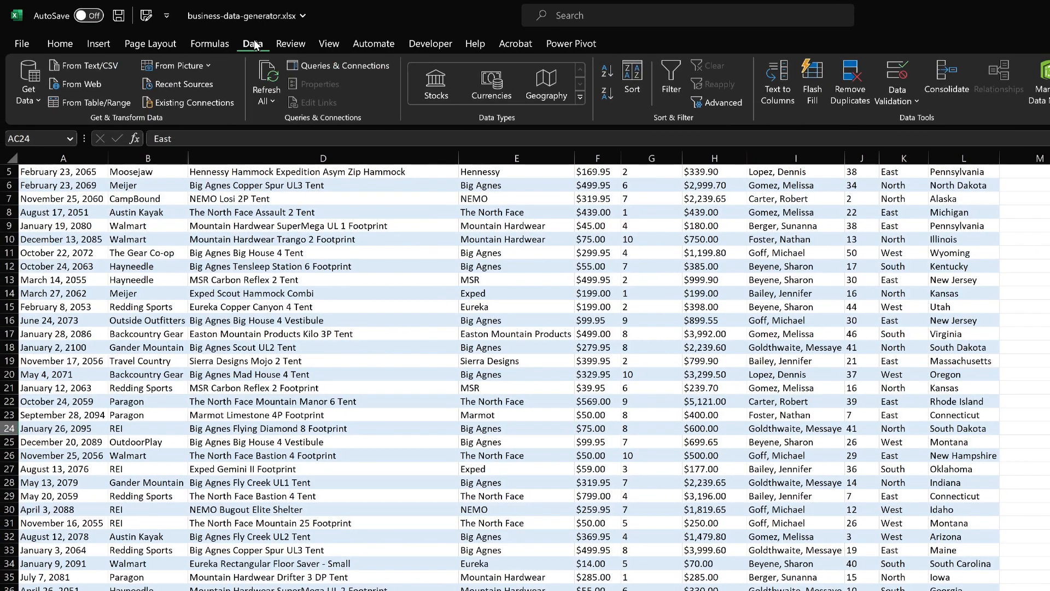
{"action": "left_click", "coordinate": [218, 45]}
{"action": "left_click", "coordinate": [249, 44]}
- Recalculate the entire workbook several times to generate fresh random business data
{"action": "left_click", "coordinate": [226, 43]}
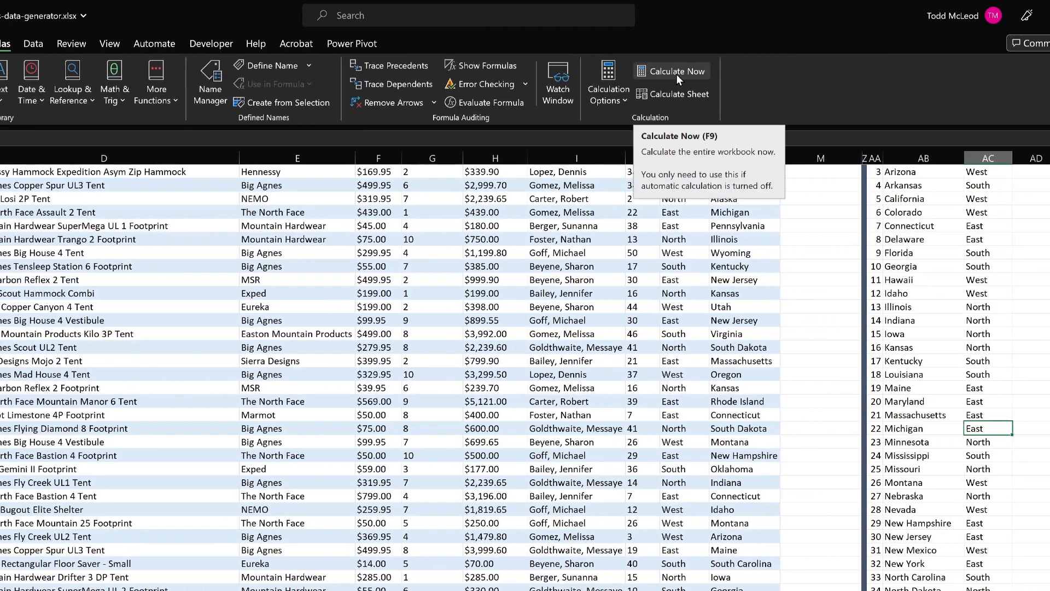
{"action": "left_click", "coordinate": [676, 74]}
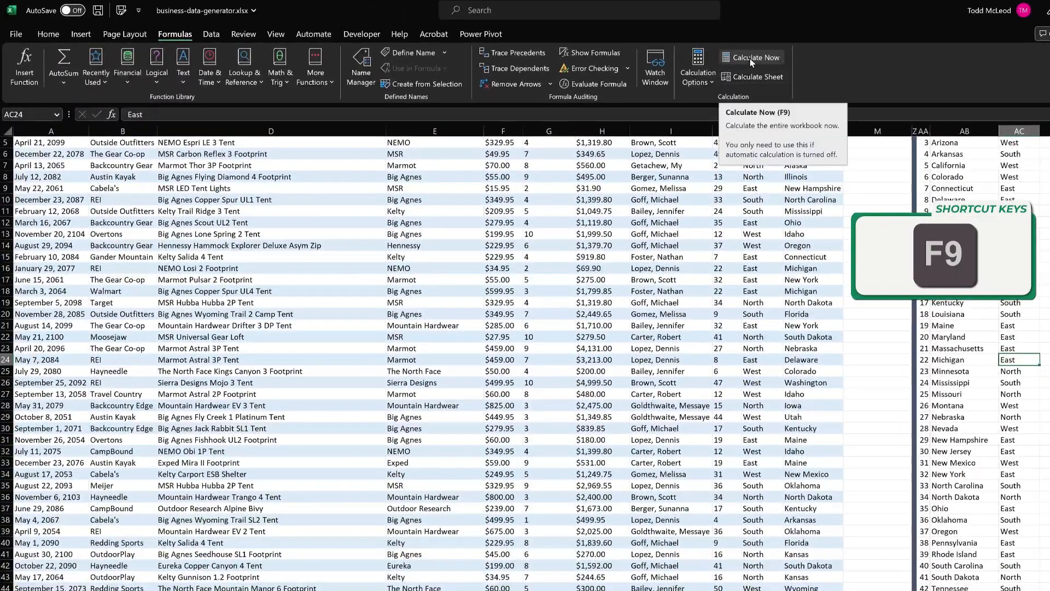
{"action": "key", "text": "F9"}
{"action": "key", "text": "F9"}
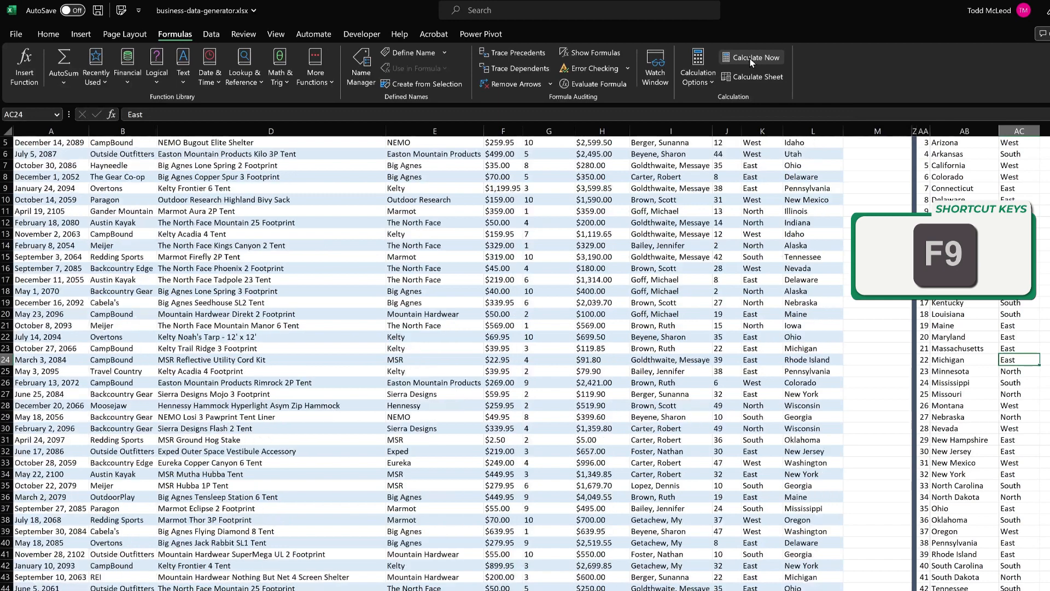
{"action": "key", "text": "F9"}
{"action": "key", "text": "F9"}
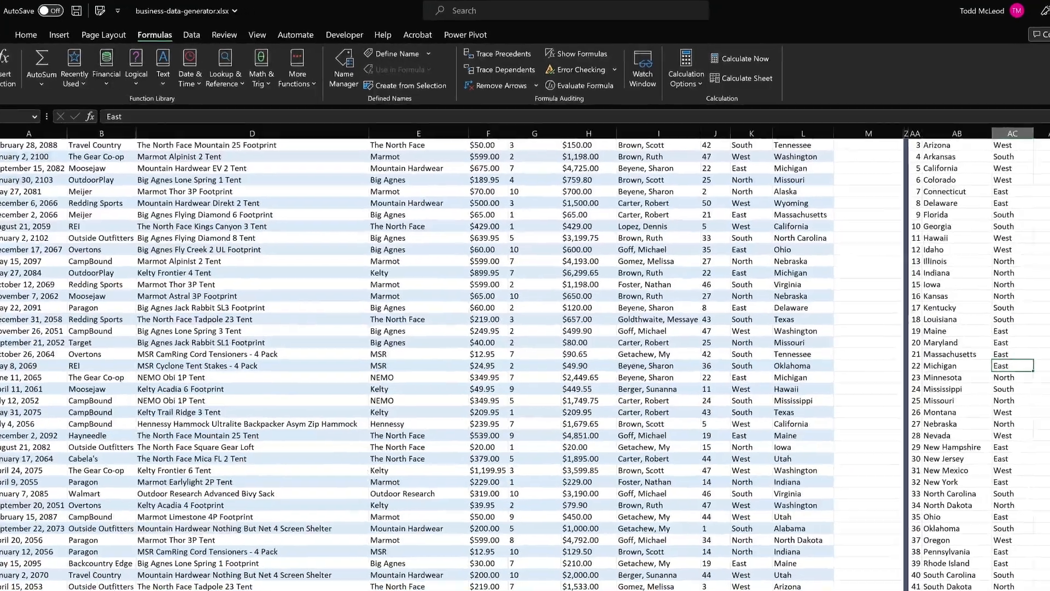
- Unhide the columns hidden between column M and column Z
{"action": "scroll", "coordinate": [524, 377], "scroll_direction": "up", "scroll_amount": 2}
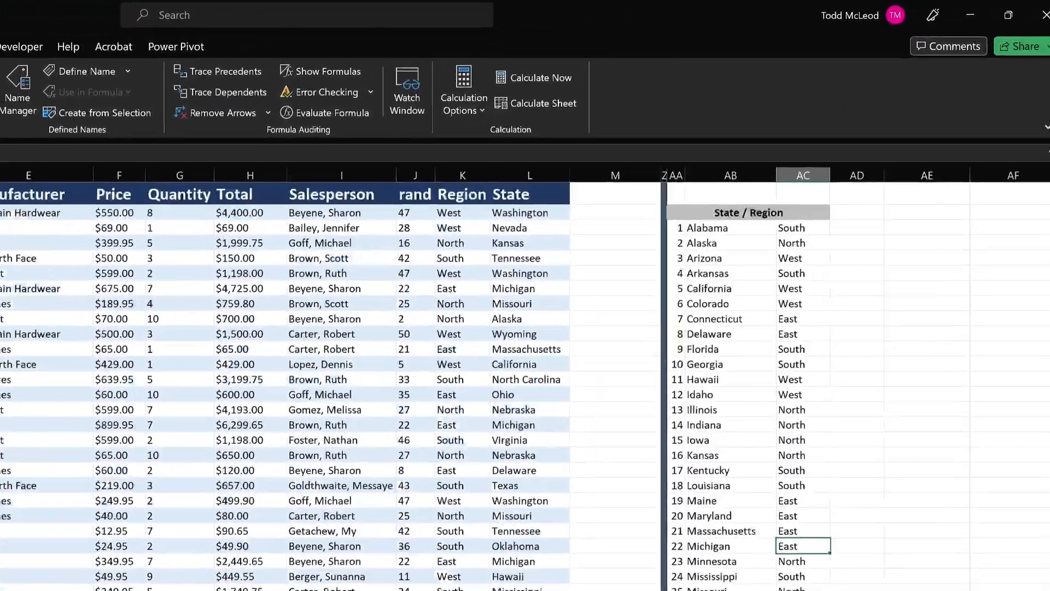
{"action": "left_click", "coordinate": [603, 185]}
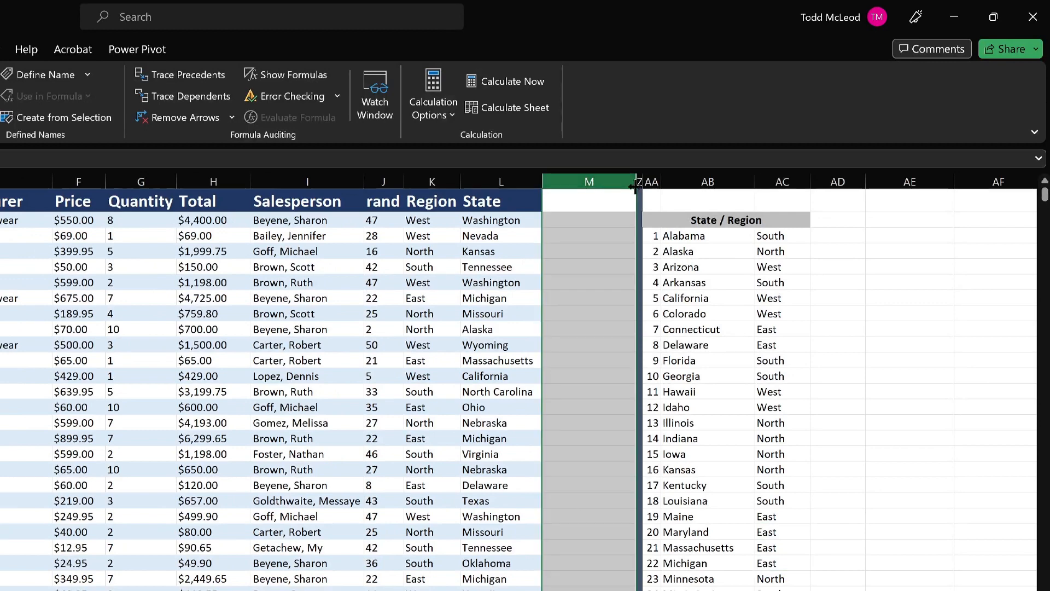
{"action": "left_click_drag", "start_coordinate": [611, 180], "coordinate": [907, 183]}
{"action": "right_click", "coordinate": [788, 321]}
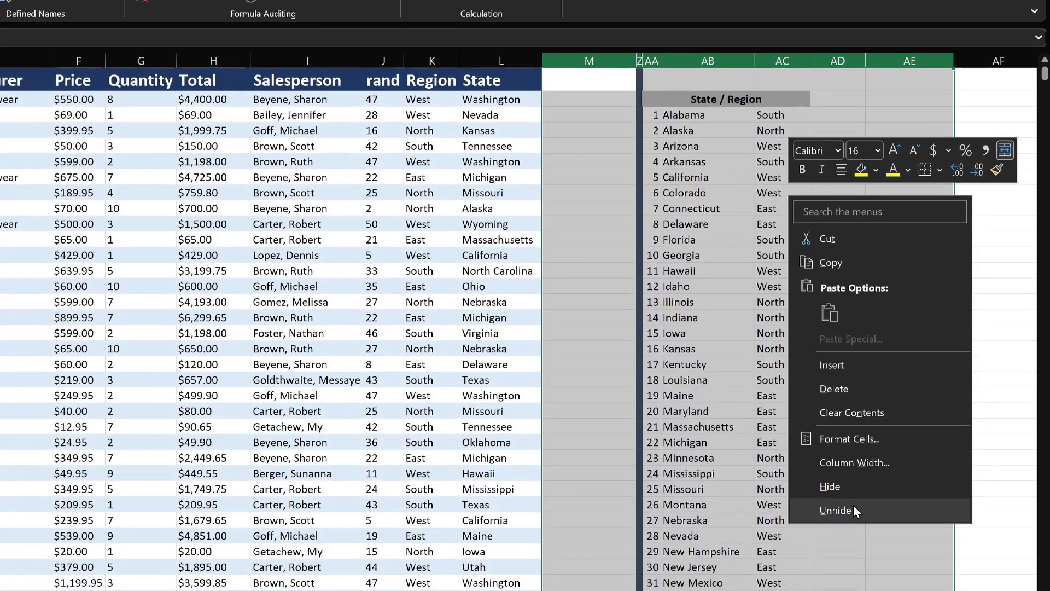
{"action": "left_click", "coordinate": [851, 515]}
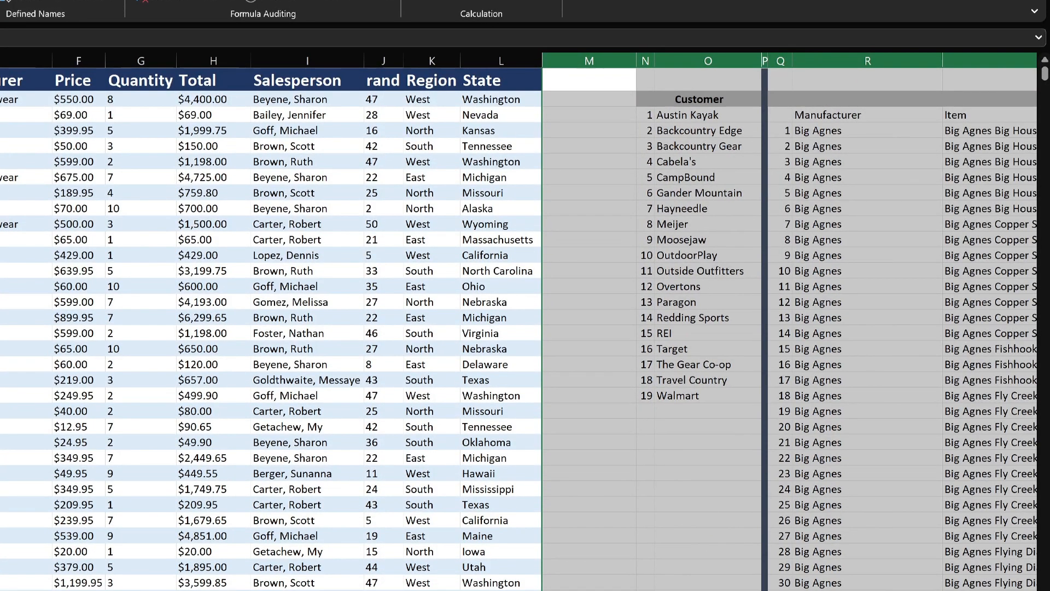
- Examine the Customer, Items, SalesPeople and State / Region lookup tables beside the generated data
{"action": "scroll", "coordinate": [518, 321], "scroll_direction": "right", "scroll_amount": 8}
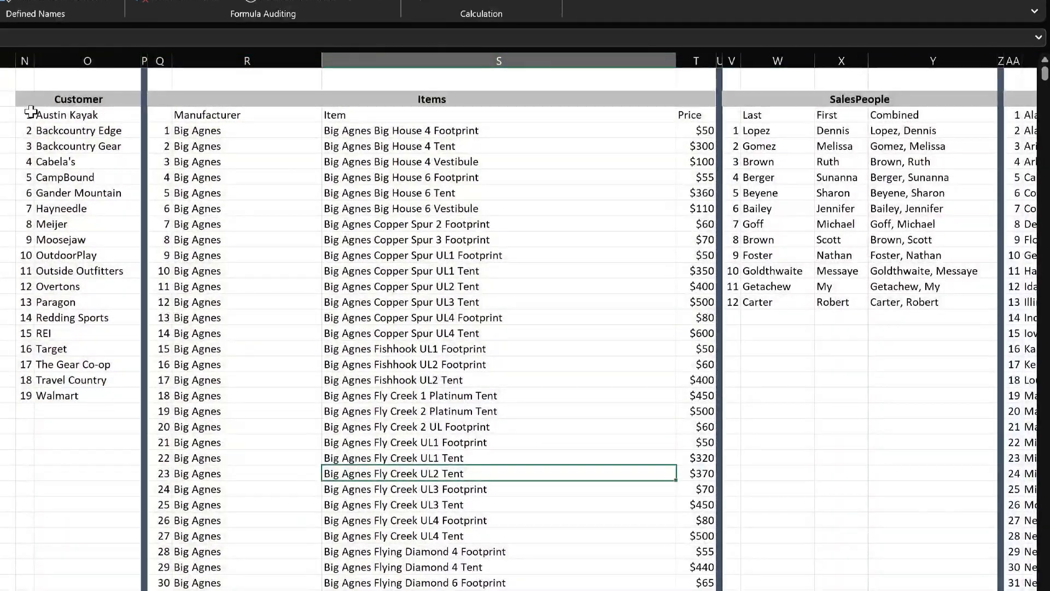
{"action": "left_click_drag", "start_coordinate": [34, 113], "coordinate": [82, 271]}
{"action": "left_click_drag", "start_coordinate": [119, 305], "coordinate": [126, 377]}
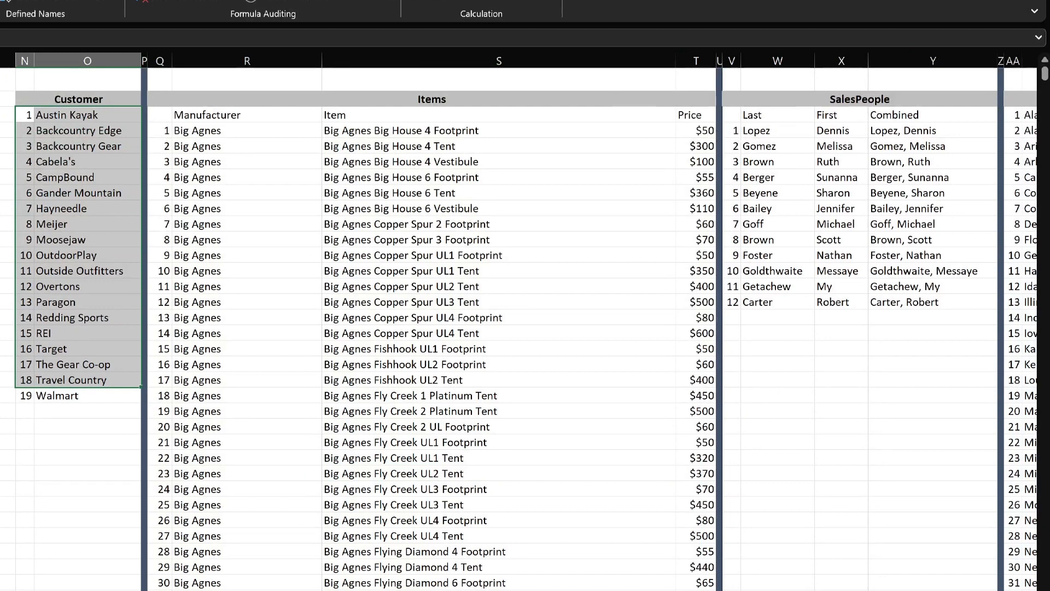
{"action": "scroll", "coordinate": [525, 322], "scroll_direction": "right", "scroll_amount": 3}
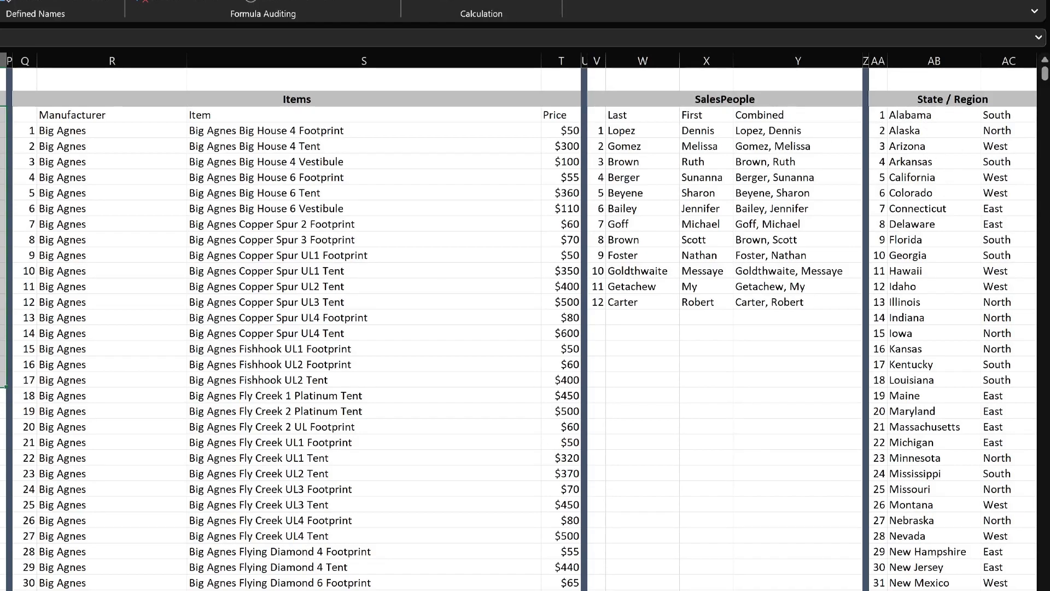
{"action": "scroll", "coordinate": [525, 321], "scroll_direction": "left", "scroll_amount": 3}
{"action": "left_click", "coordinate": [375, 398]}
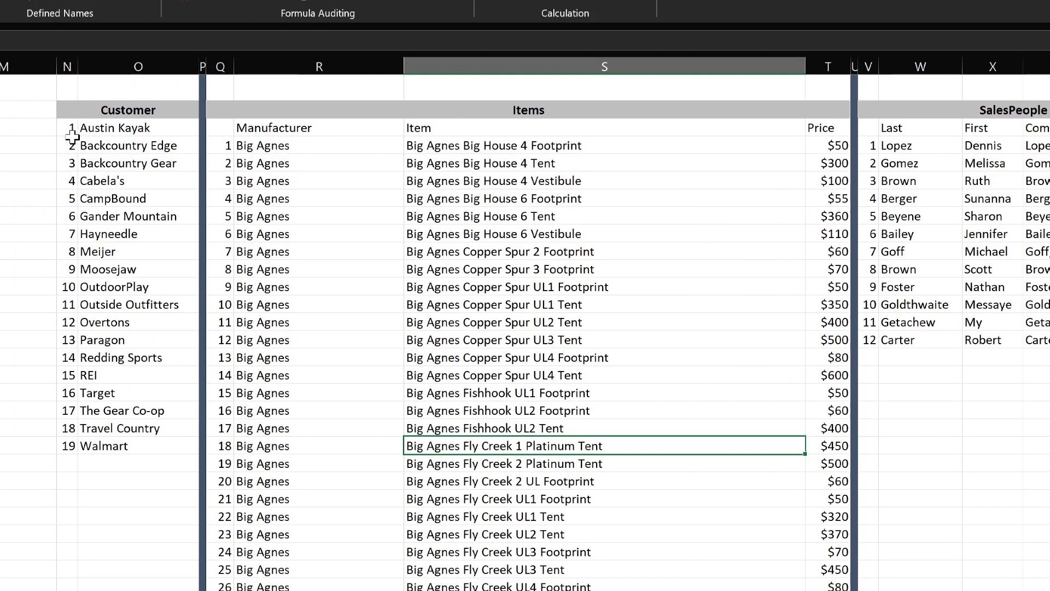
- Examine how the numbers 1 to 19 in column N pair with the customer names in column O
{"action": "left_click_drag", "start_coordinate": [72, 127], "coordinate": [73, 445]}
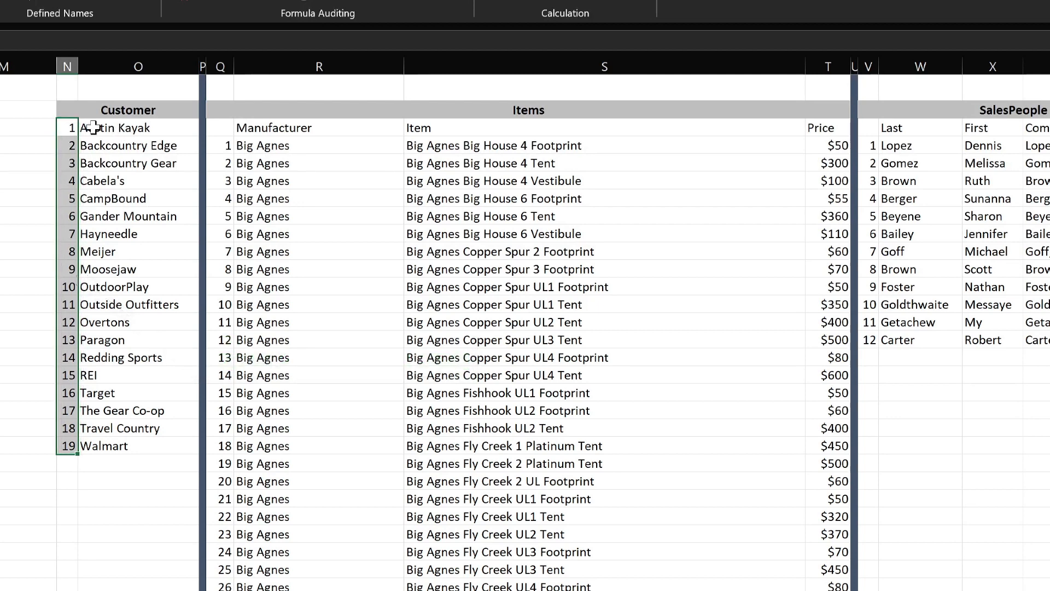
{"action": "left_click", "coordinate": [117, 128]}
{"action": "left_click_drag", "start_coordinate": [118, 128], "coordinate": [115, 446]}
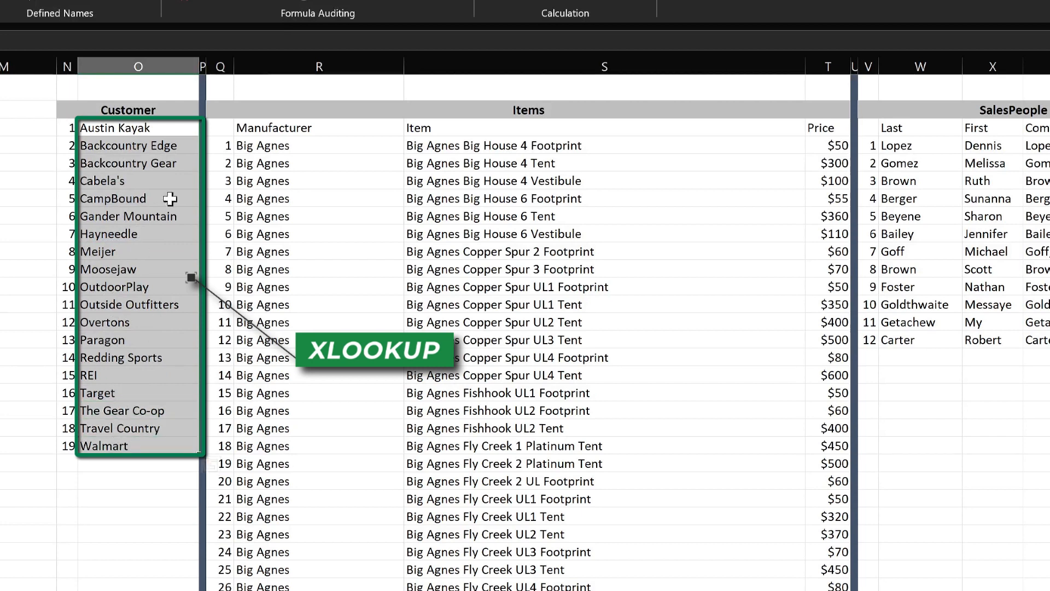
{"action": "left_click", "coordinate": [112, 271]}
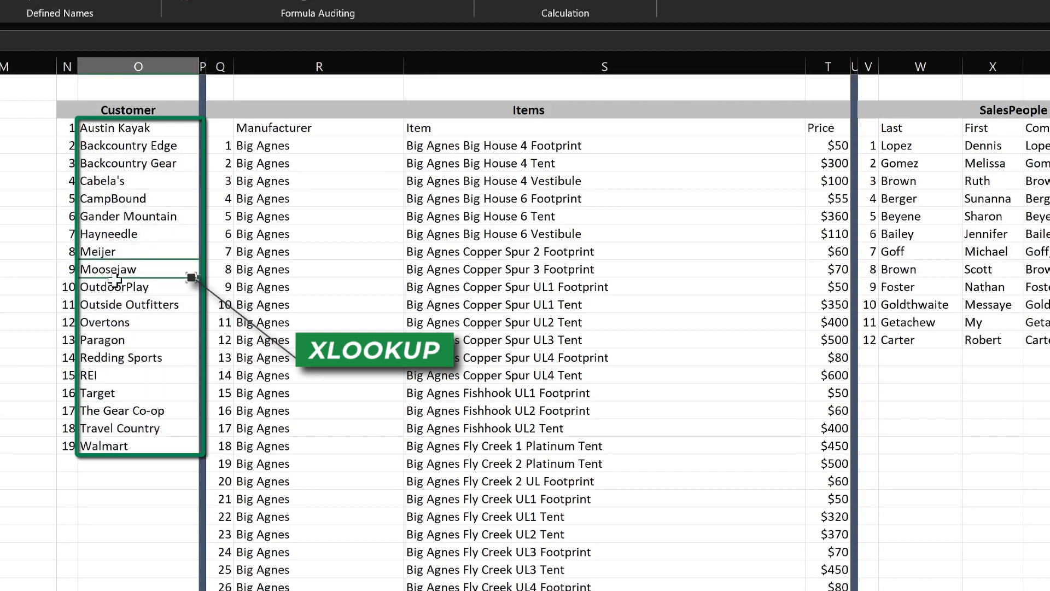
{"action": "left_click", "coordinate": [70, 267]}
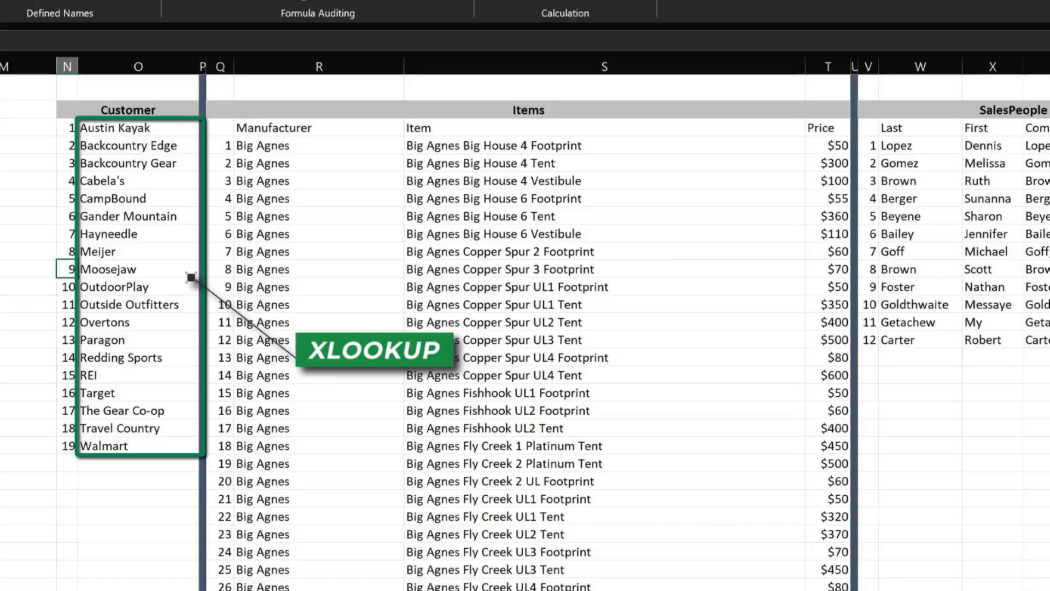
- Examine the existing formulas of the Date cell A2 and the Customer cell B2 in the data table
{"action": "scroll", "coordinate": [525, 328], "scroll_direction": "left", "scroll_amount": 5}
{"action": "scroll", "coordinate": [525, 328], "scroll_direction": "left", "scroll_amount": 3}
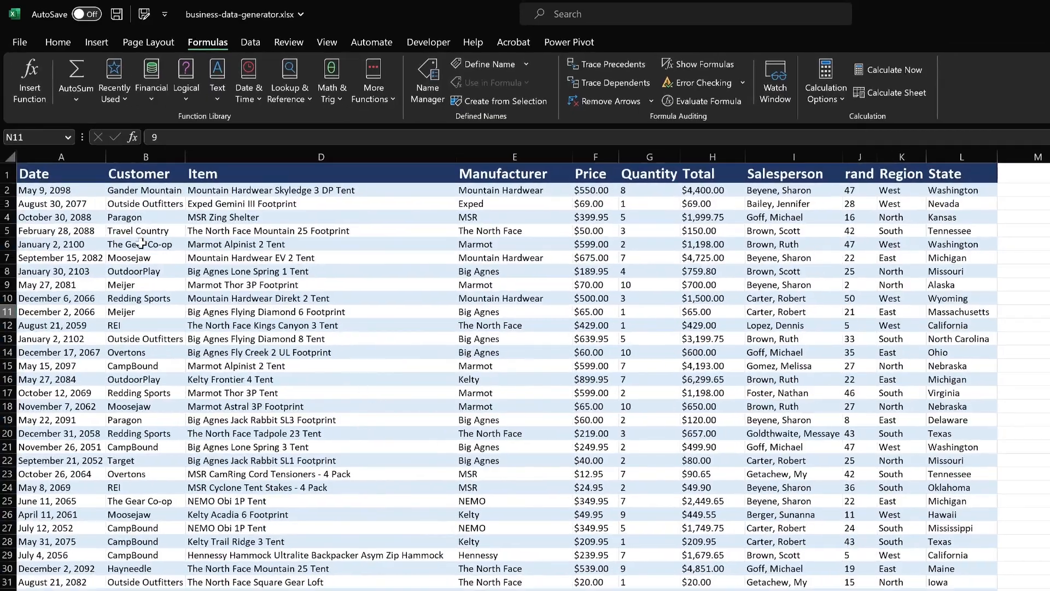
{"action": "left_click", "coordinate": [59, 191]}
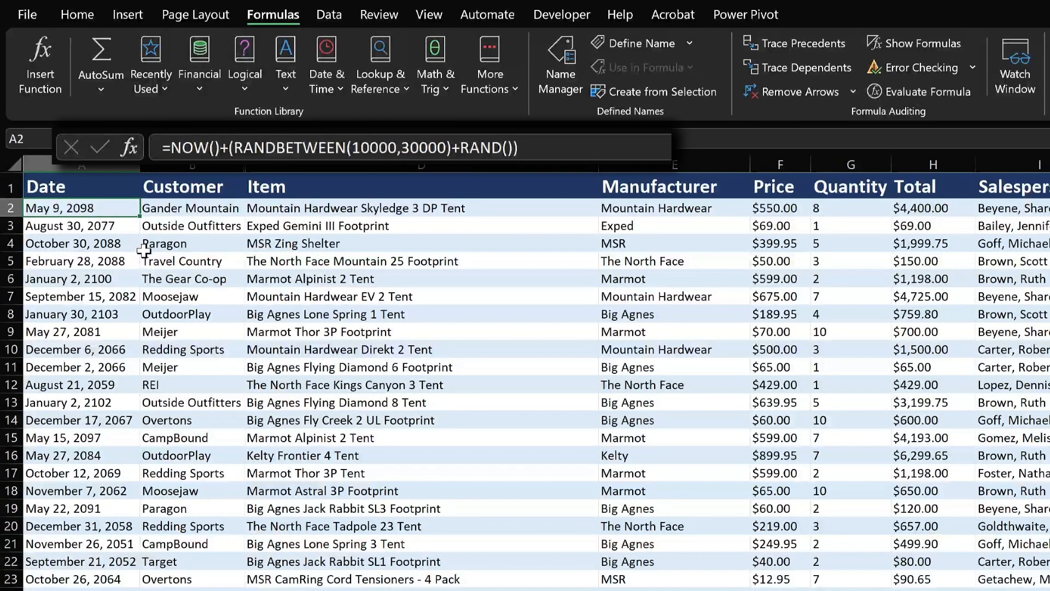
{"action": "left_click", "coordinate": [224, 205]}
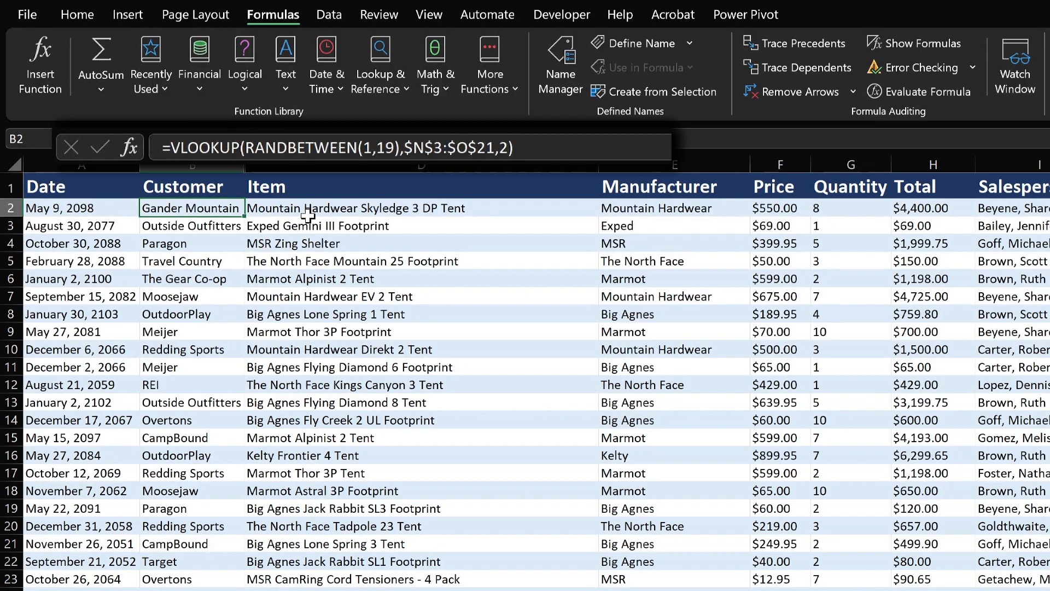
{"action": "left_click_drag", "start_coordinate": [170, 148], "coordinate": [514, 149]}
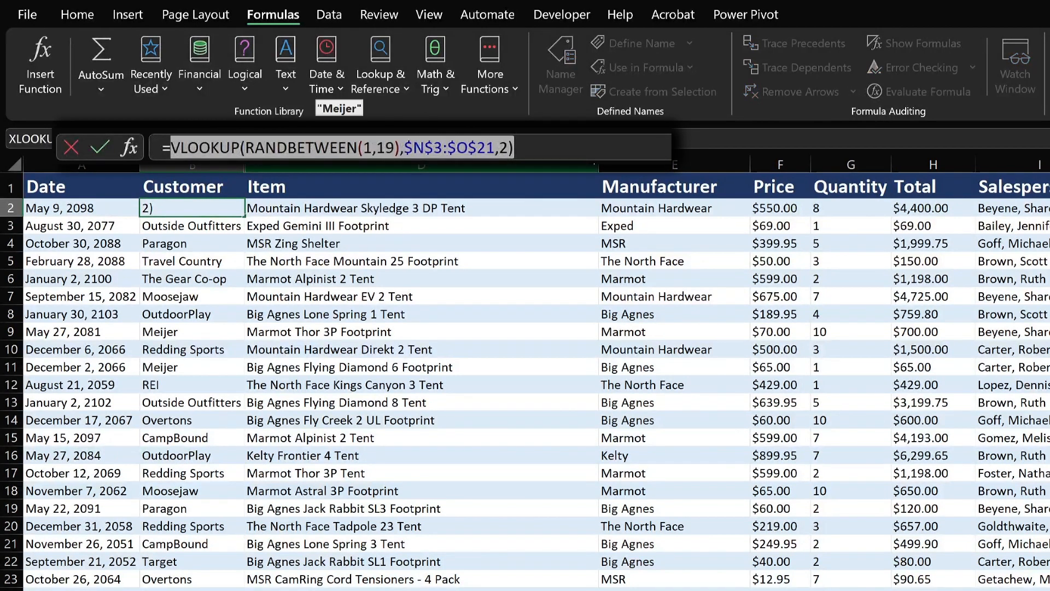
{"action": "key", "text": "Escape"}
{"action": "left_click", "coordinate": [367, 348]}
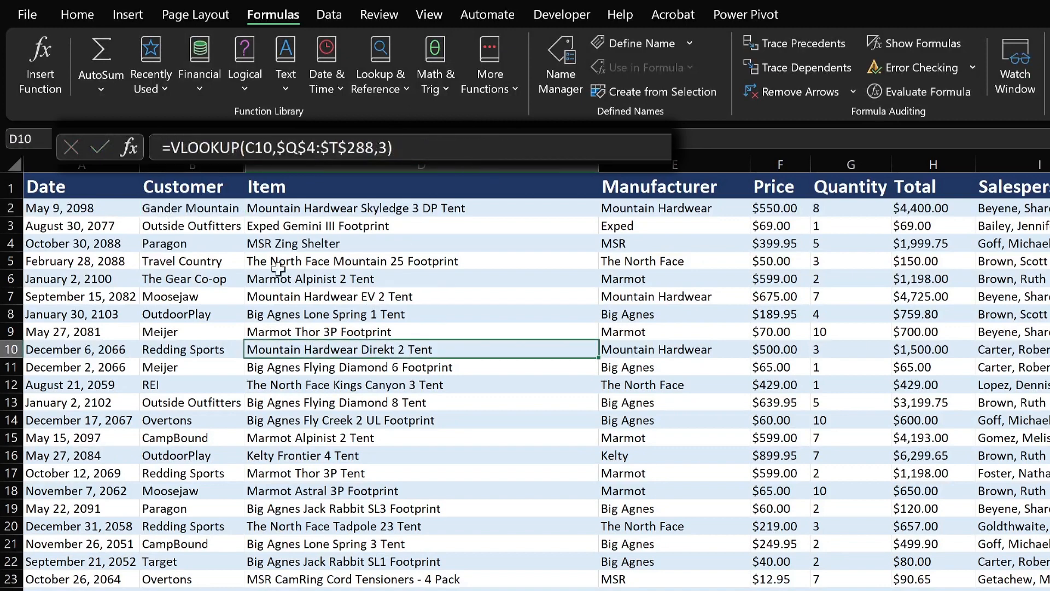
- Start a replacement XLOOKUP formula in Customer cell B2 with RANDBETWEEN(1,19) as the lookup value
{"action": "left_click", "coordinate": [212, 207]}
{"action": "type", "text": "="}
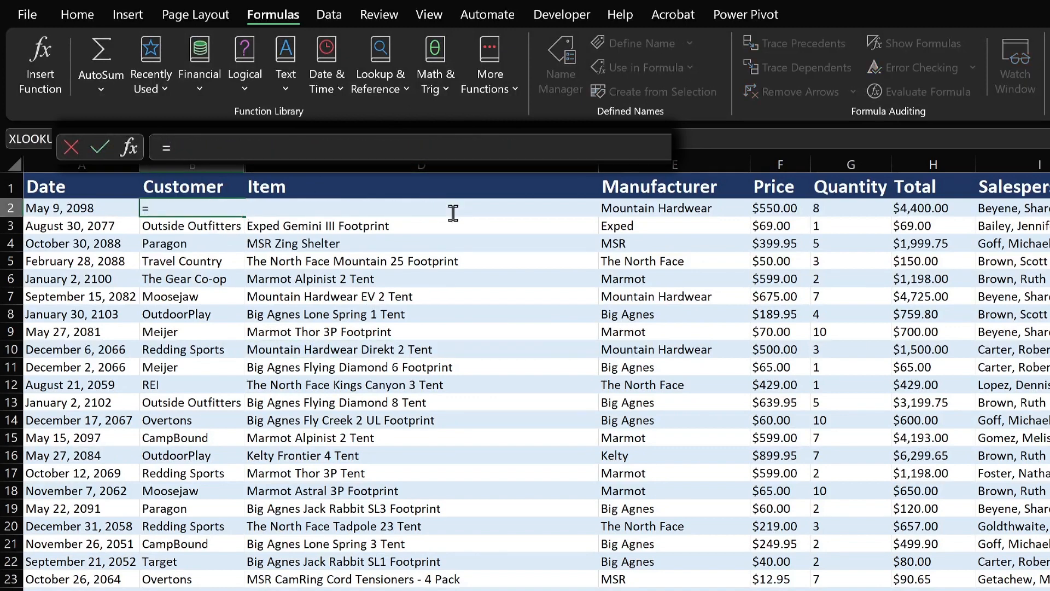
{"action": "type", "text": "xlo"}
{"action": "key", "text": "Tab"}
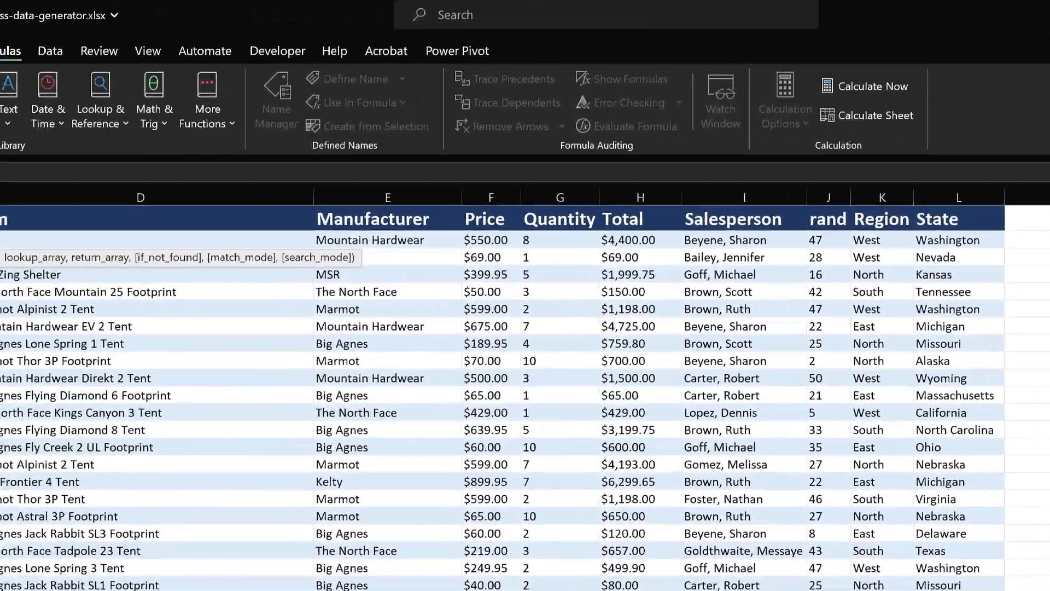
{"action": "type", "text": "rand"}
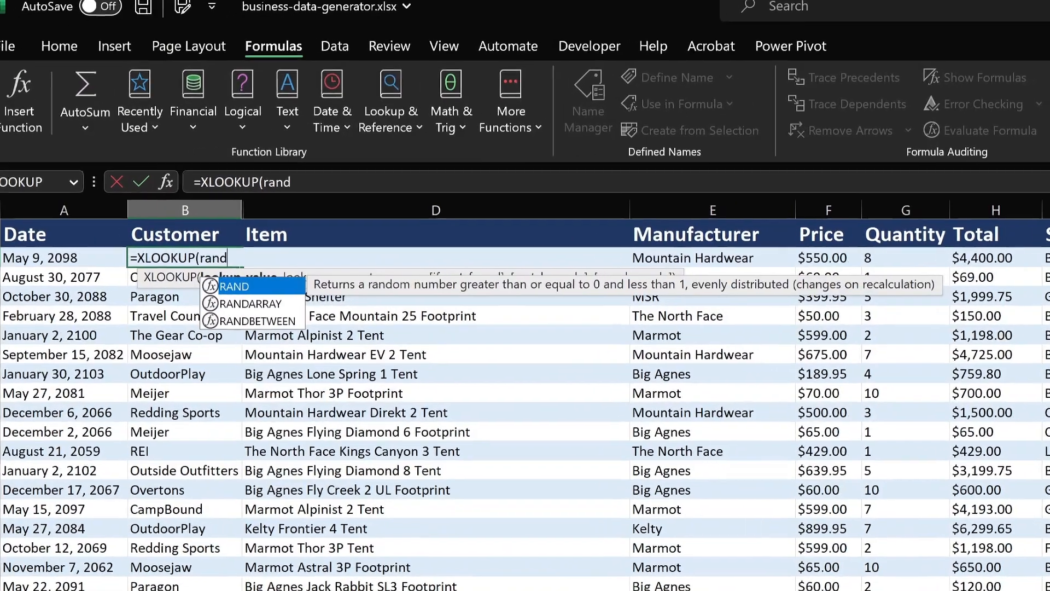
{"action": "key", "text": "Down"}
{"action": "key", "text": "Down"}
{"action": "key", "text": "Tab"}
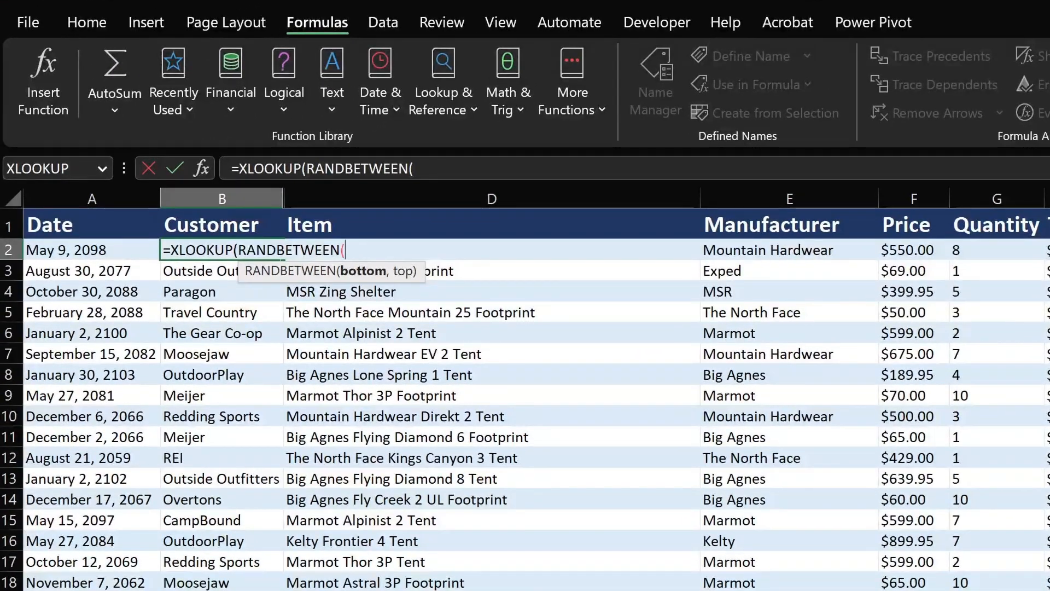
{"action": "type", "text": "1,19)"}
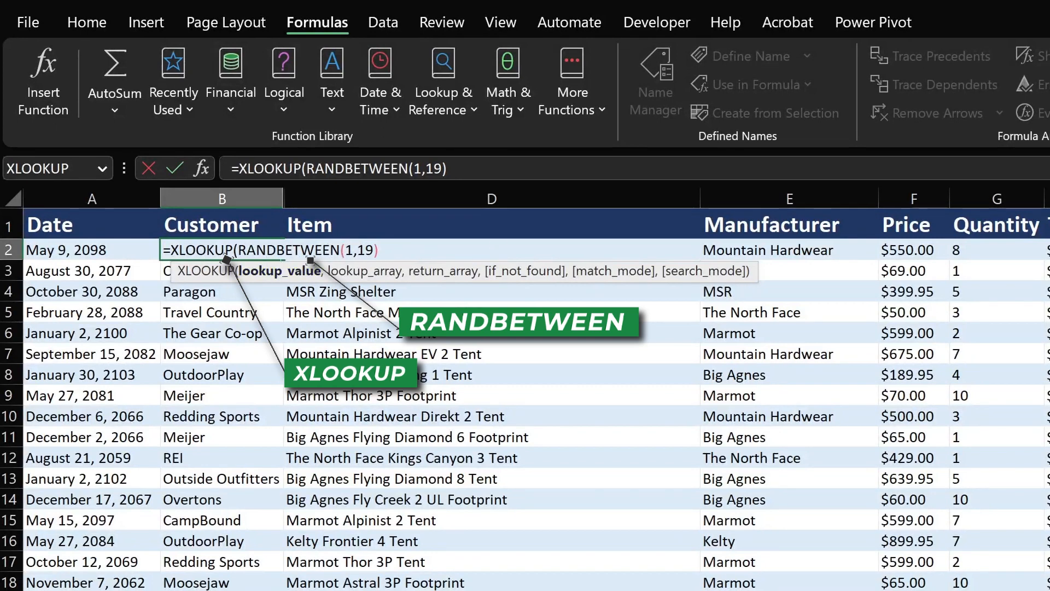
- Add the absolute range $N$3:$N$21 as the XLOOKUP's lookup array and $O$3:$O$21 as its return array
{"action": "type", "text": ","}
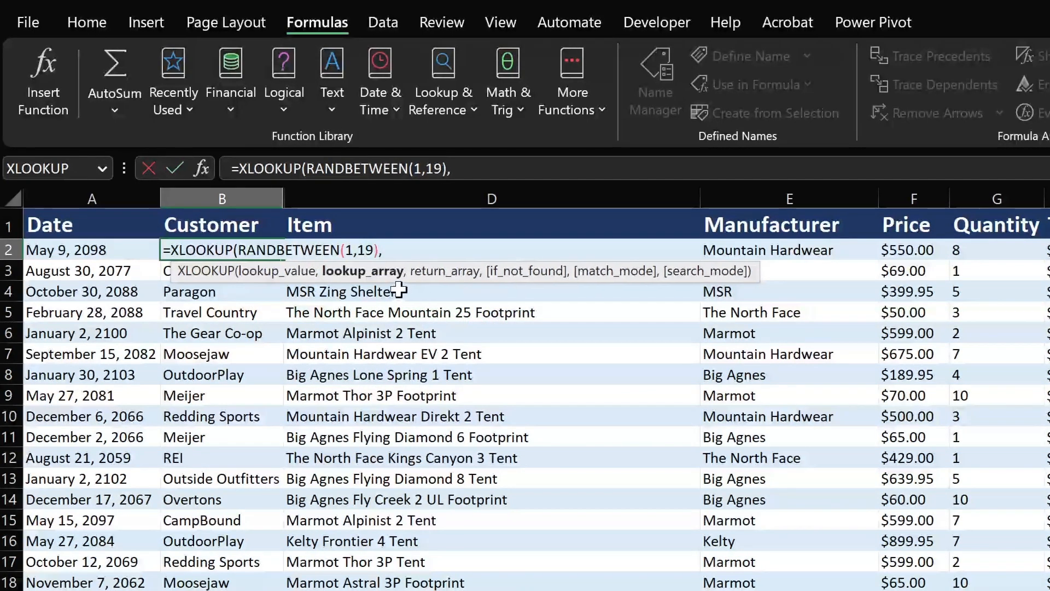
{"action": "left_click_drag", "start_coordinate": [1049, 271], "coordinate": [1049, 590]}
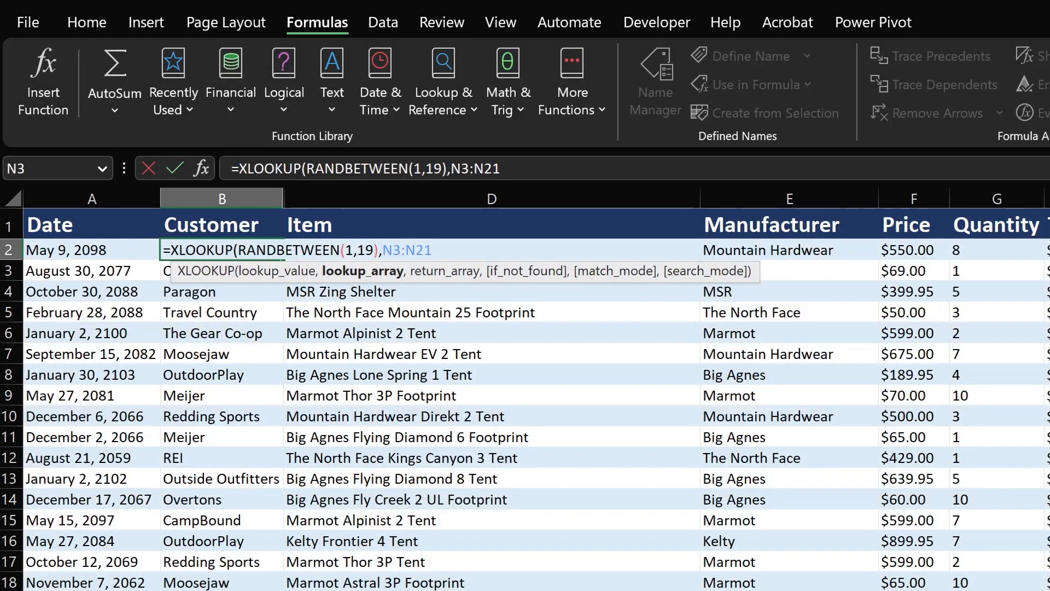
{"action": "key", "text": "F4"}
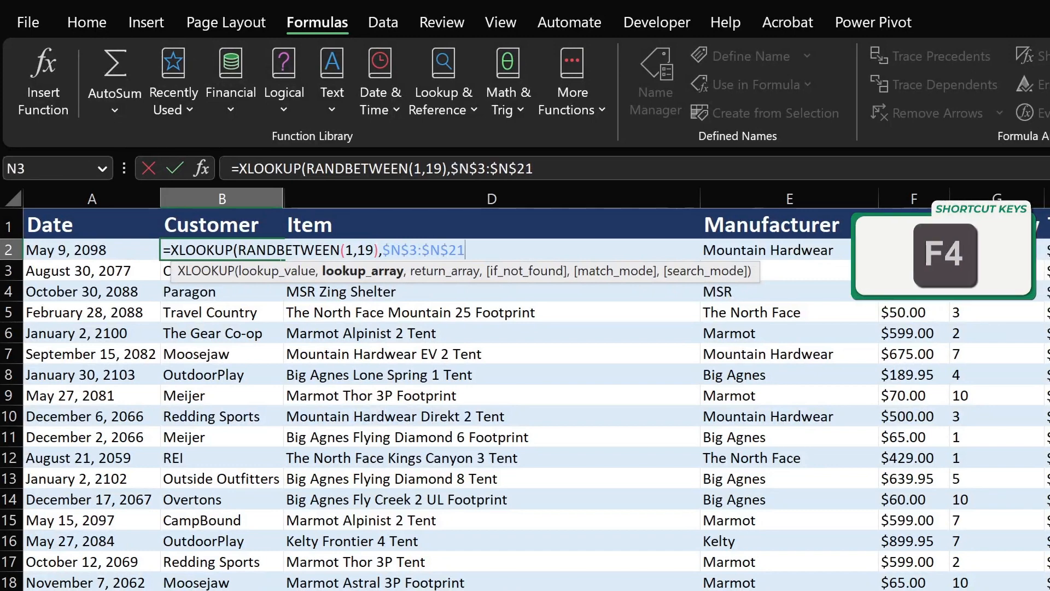
{"action": "type", "text": ","}
{"action": "left_click_drag", "start_coordinate": [1049, 271], "coordinate": [1049, 590]}
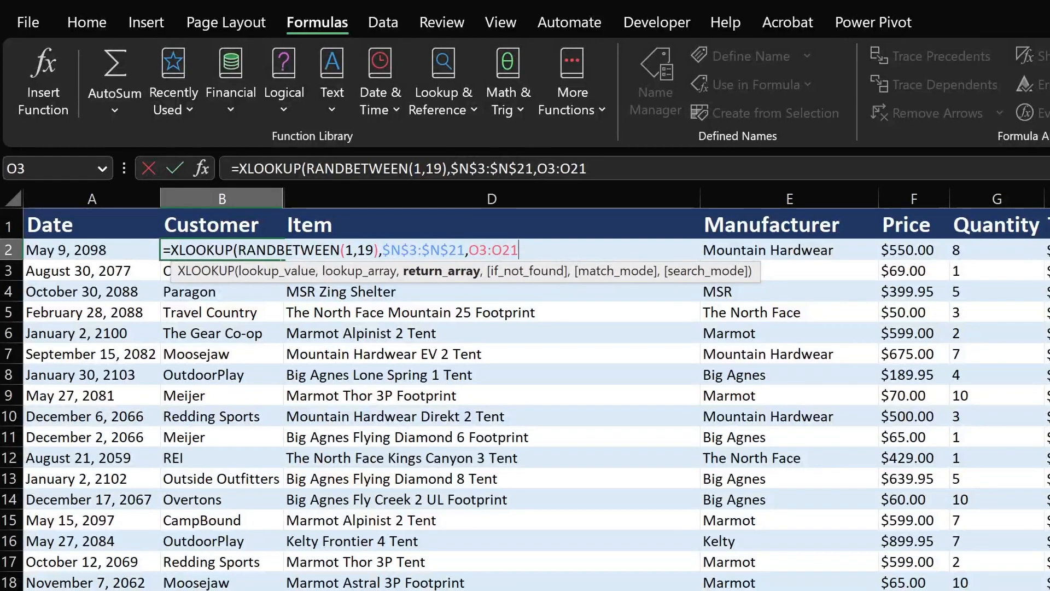
{"action": "key", "text": "F4"}
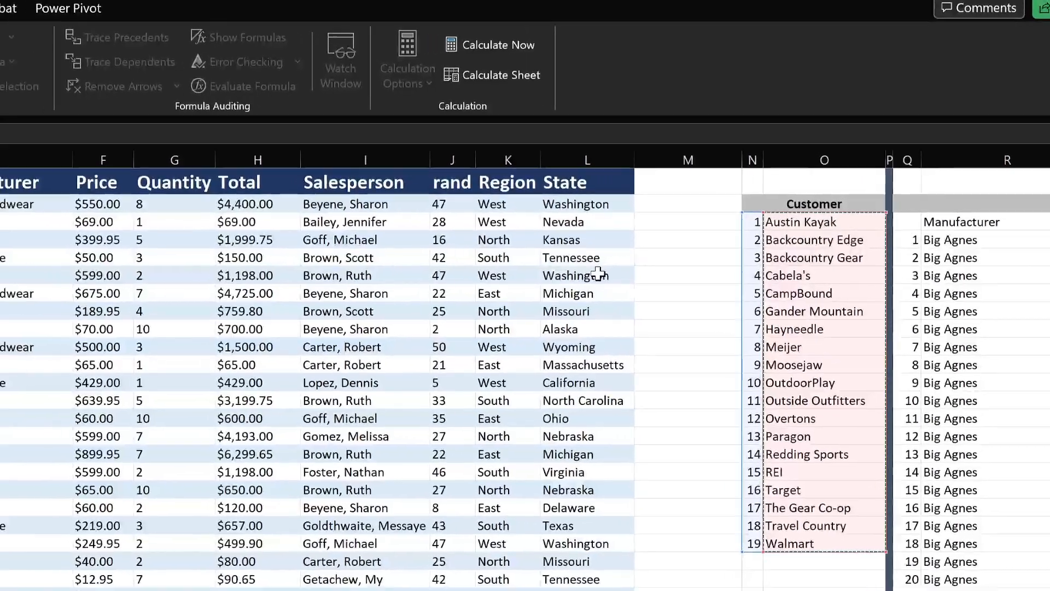
- Complete the XLOOKUP in Customer cell B2 with "" as the not-found result, match mode 0 and search mode 1
{"action": "type", "text": ",19),$N$3:$N$21,$O$3:$O$21,\"\""}
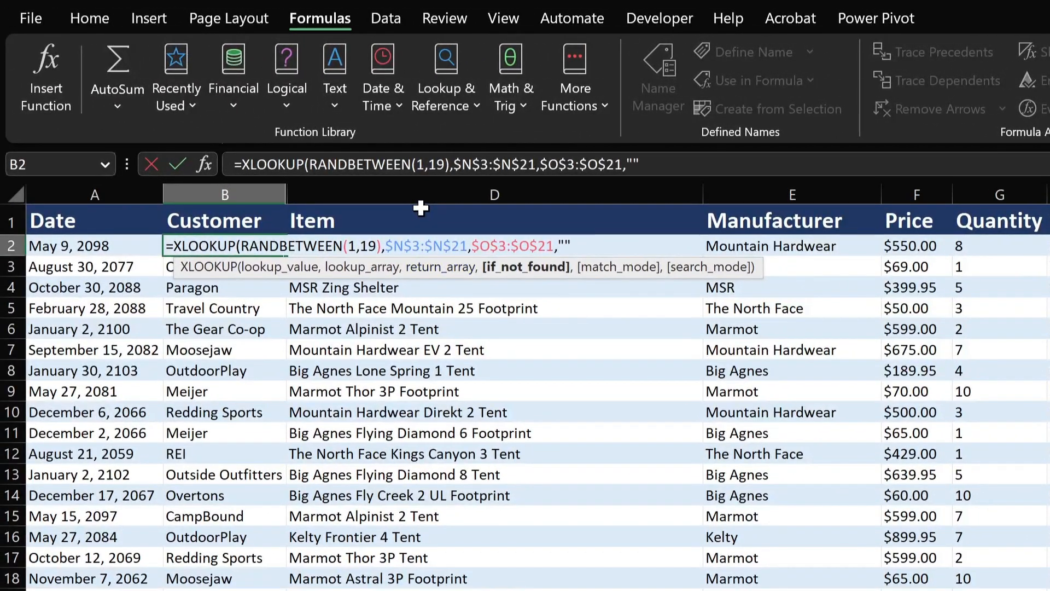
{"action": "type", "text": ",0,"}
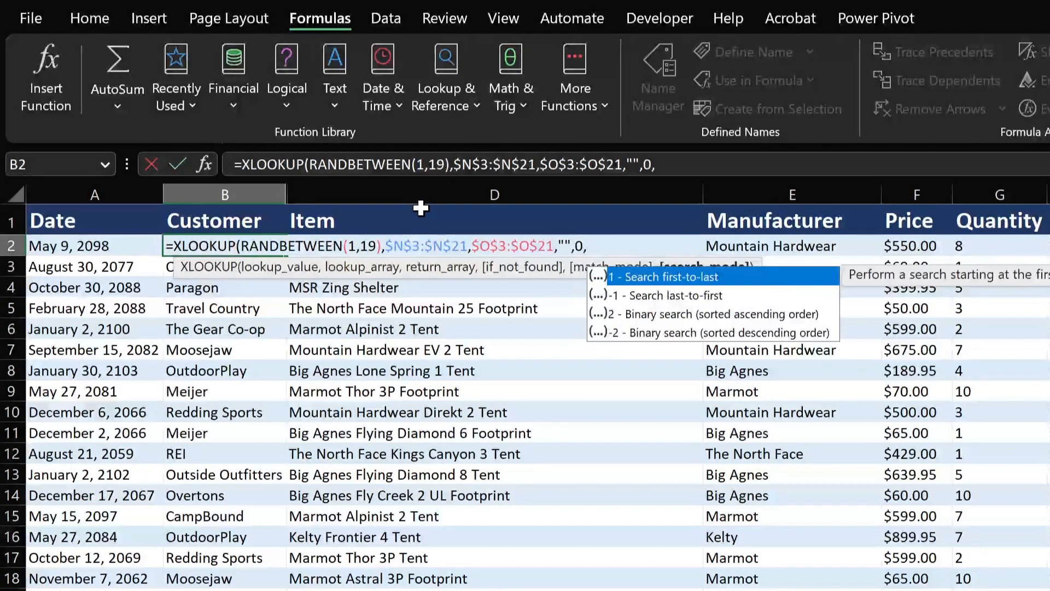
{"action": "type", "text": "1)"}
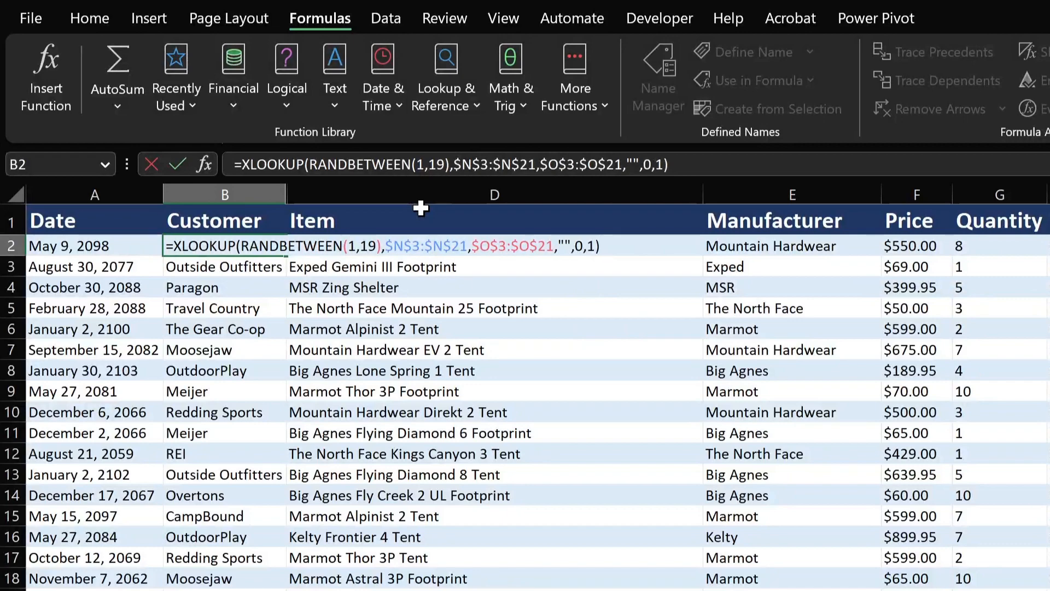
{"action": "key", "text": "Return"}
{"action": "key", "text": "Up"}
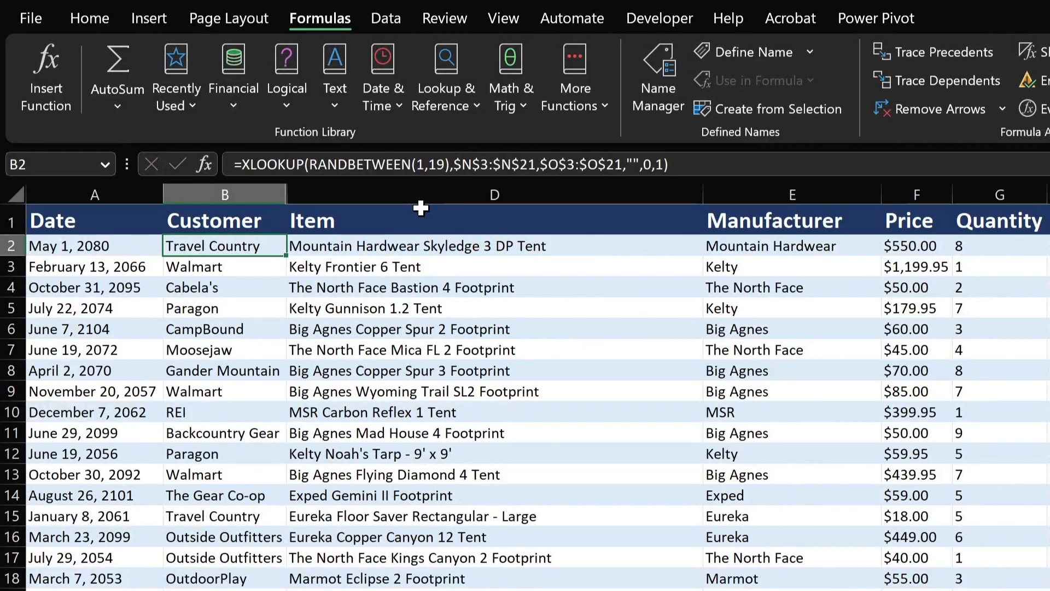
- Copy the XLOOKUP formula from B2 to all remaining cells of the Customer column, starting at B3
{"action": "key", "text": "Down"}
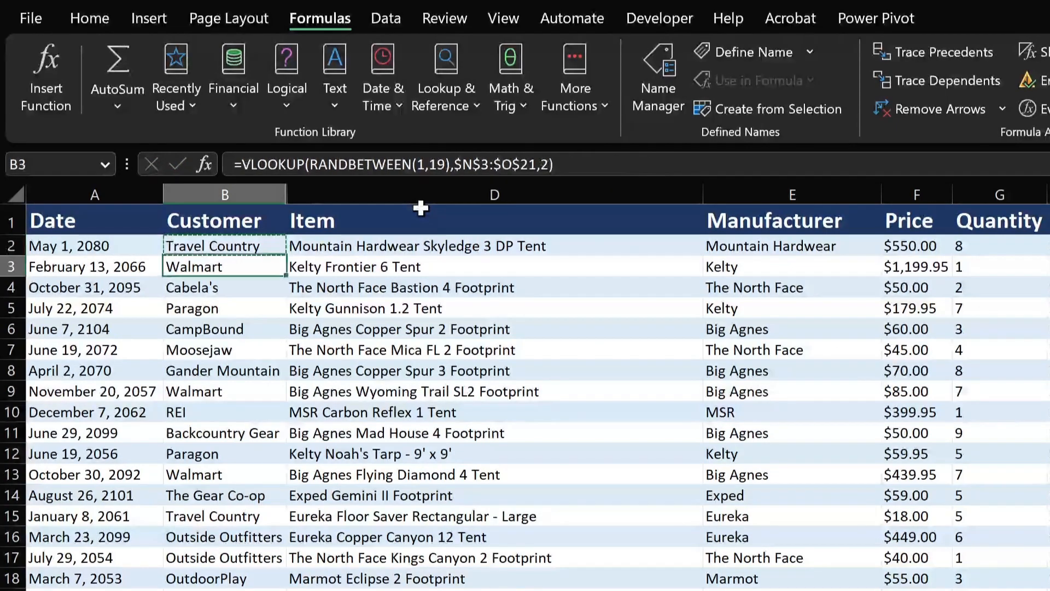
{"action": "key", "text": "ctrl+shift+Down"}
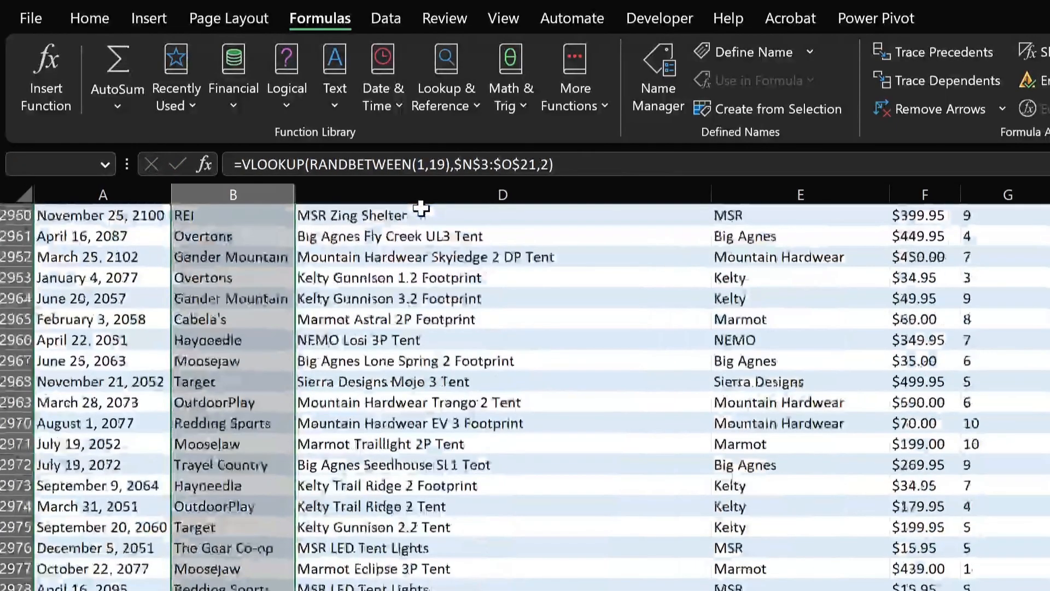
{"action": "type", "text": "=XLOOKUP(RANDBETWEEN(1,19),$N$3:$N$21,$O$3:$O$21,\"\",0,1)"}
{"action": "key", "text": "Up"}
{"action": "key", "text": "Down"}
{"action": "key", "text": "Down"}
{"action": "key", "text": "Down"}
{"action": "key", "text": "Right"}
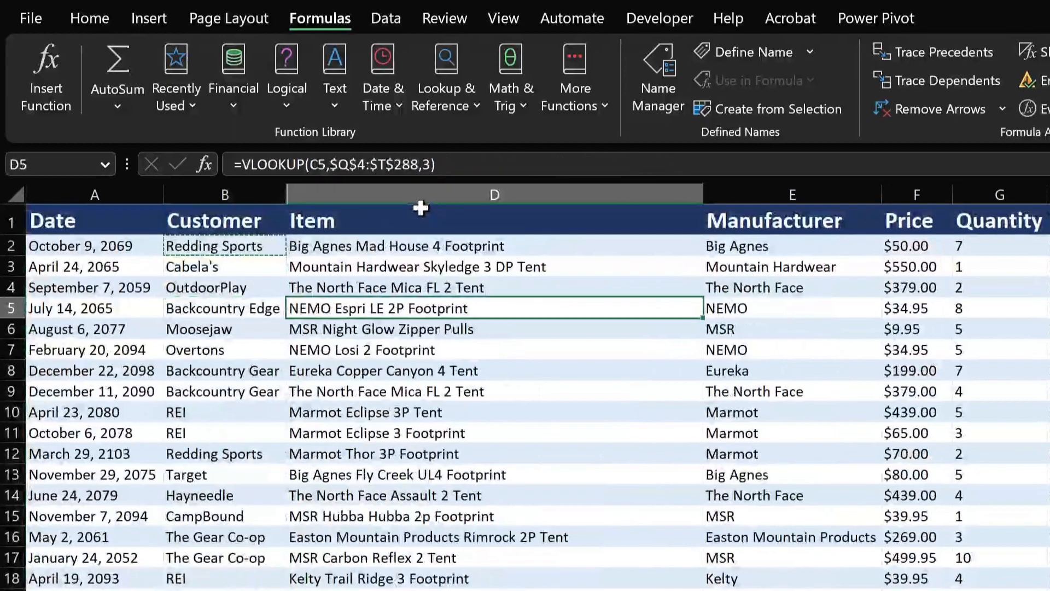
- Recalculate the workbook several times to regenerate the random values in the business data table
{"action": "key", "text": "F9"}
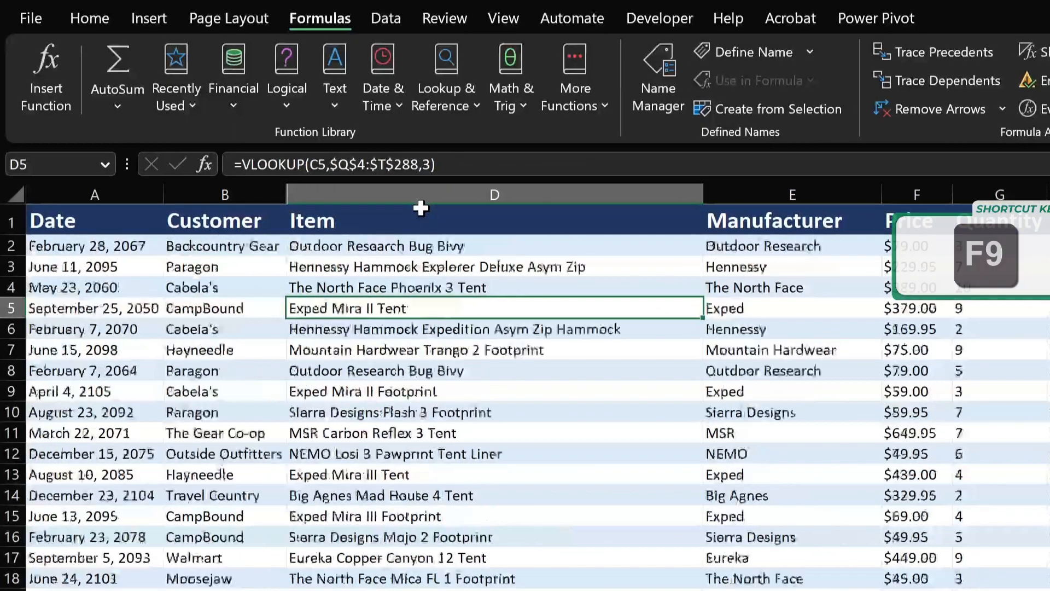
{"action": "key", "text": "F9"}
{"action": "key", "text": "F9"}
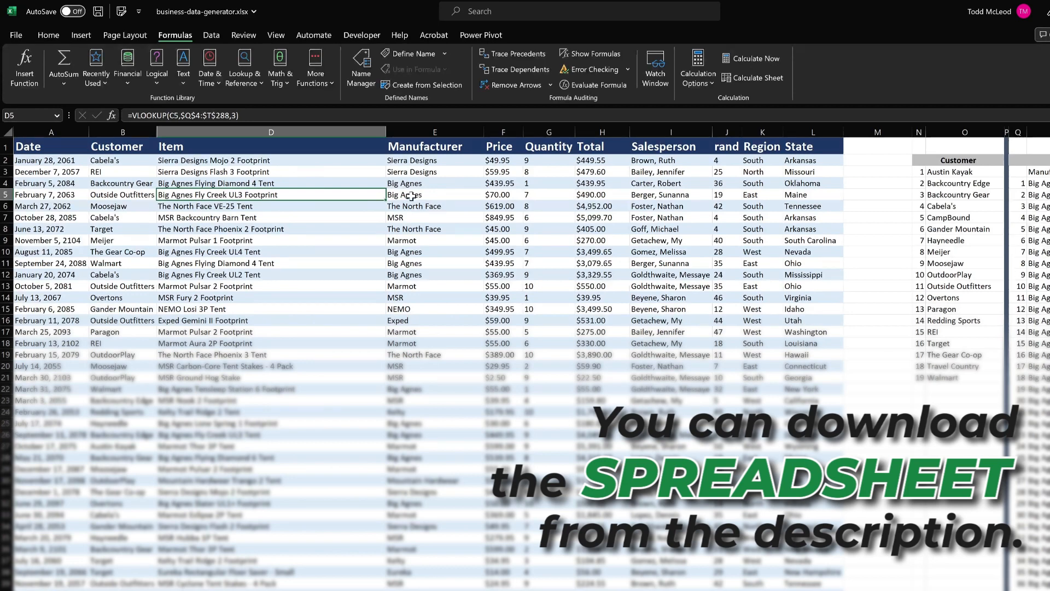
- Examine the row 5 formulas of the data table, including the Price, Total and Salesperson cells
{"action": "key", "text": "Right"}
{"action": "key", "text": "Right"}
{"action": "key", "text": "Right"}
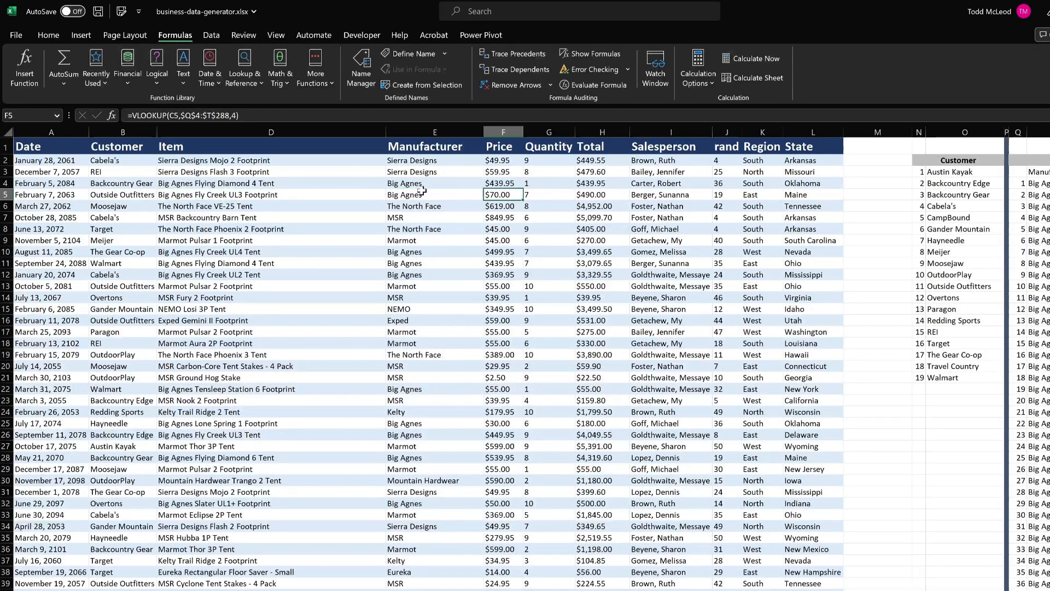
{"action": "key", "text": "Right"}
{"action": "key", "text": "Right"}
{"action": "key", "text": "Right"}
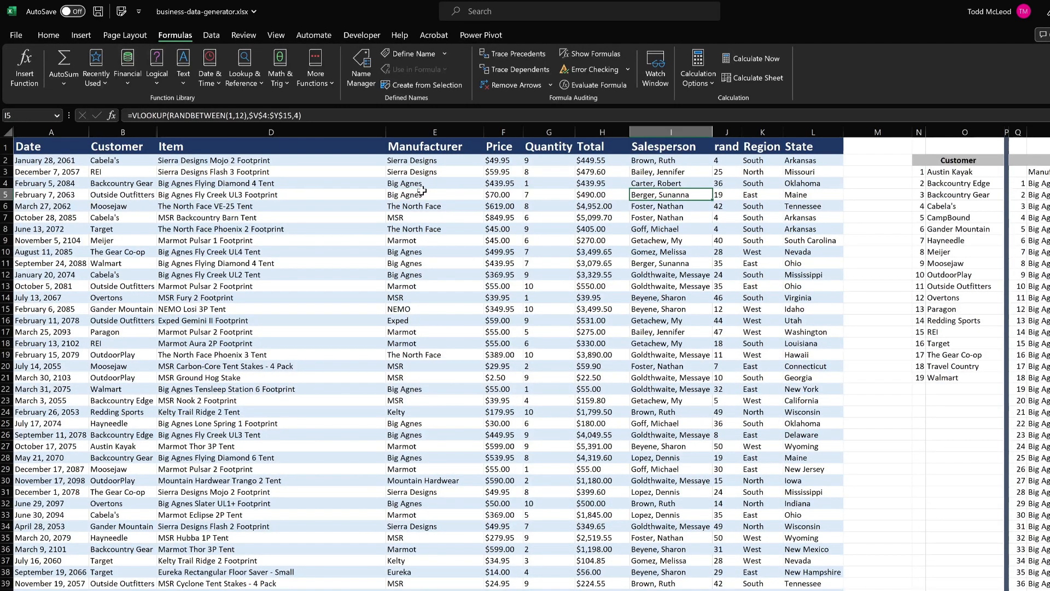
{"action": "key", "text": "Right"}
{"action": "key", "text": "Right"}
{"action": "key", "text": "Left"}
{"action": "key", "text": "Left"}
{"action": "key", "text": "Left"}
{"action": "key", "text": "Left"}
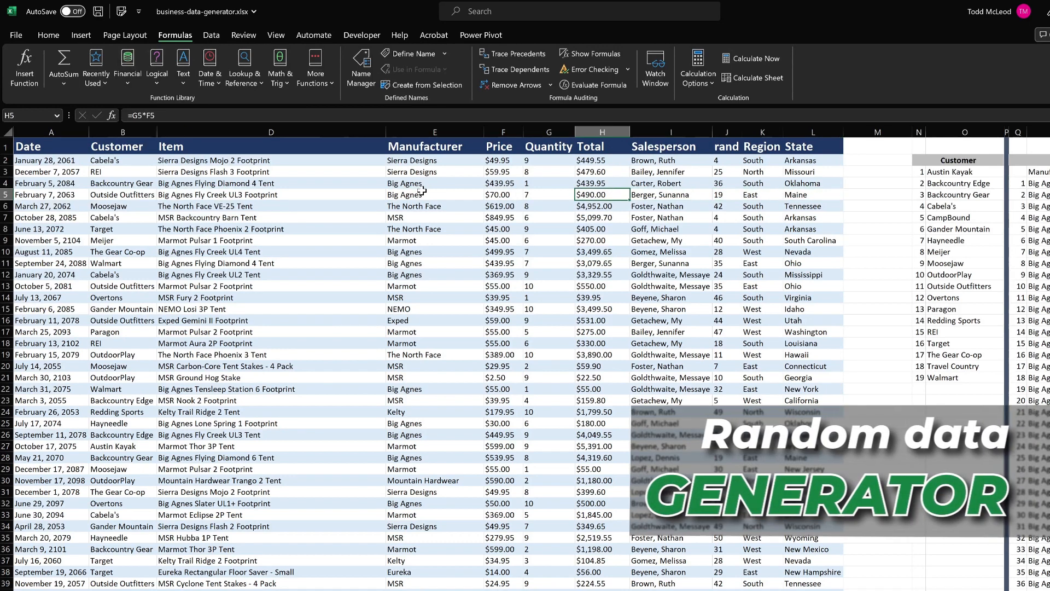
{"action": "key", "text": "Up"}
{"action": "key", "text": "Up"}
{"action": "key", "text": "Up"}
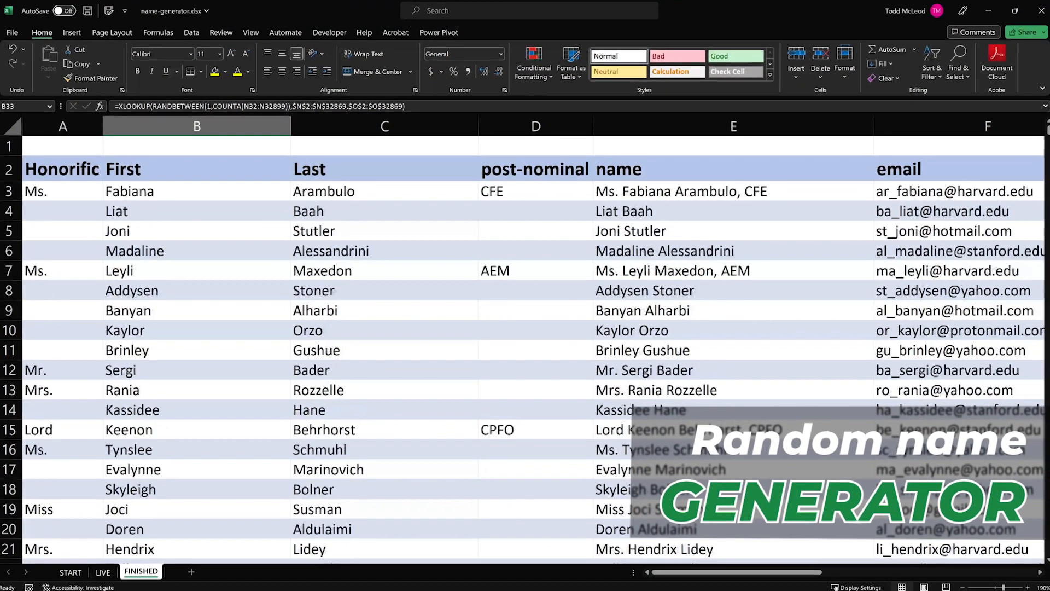
- Recalculate the FINISHED sheet of name-generator.xlsx several times to regenerate its random names and emails
{"action": "key", "text": "F9"}
{"action": "key", "text": "F9"}
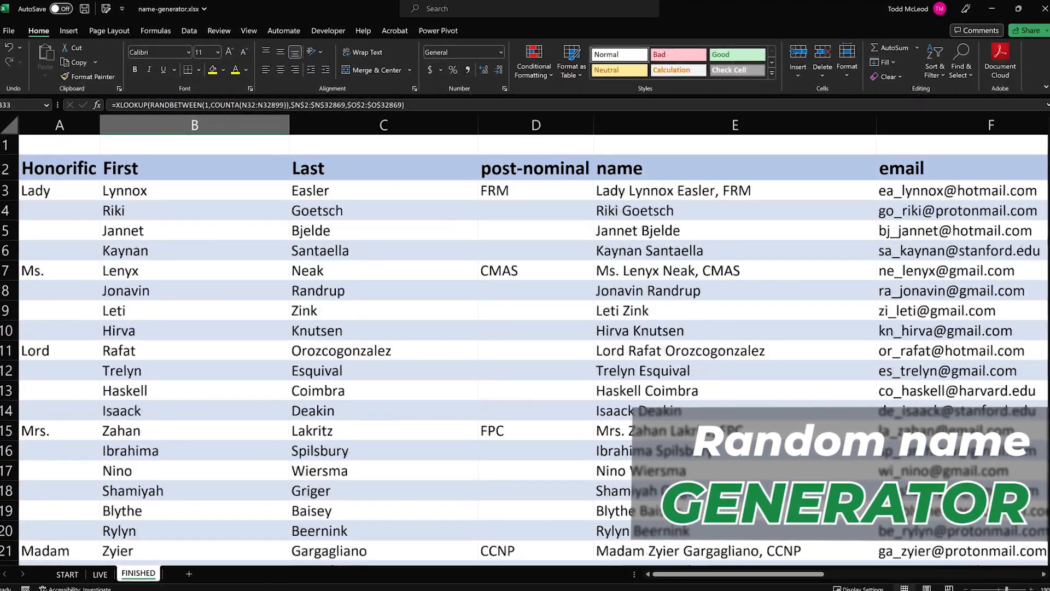
{"action": "key", "text": "F9"}
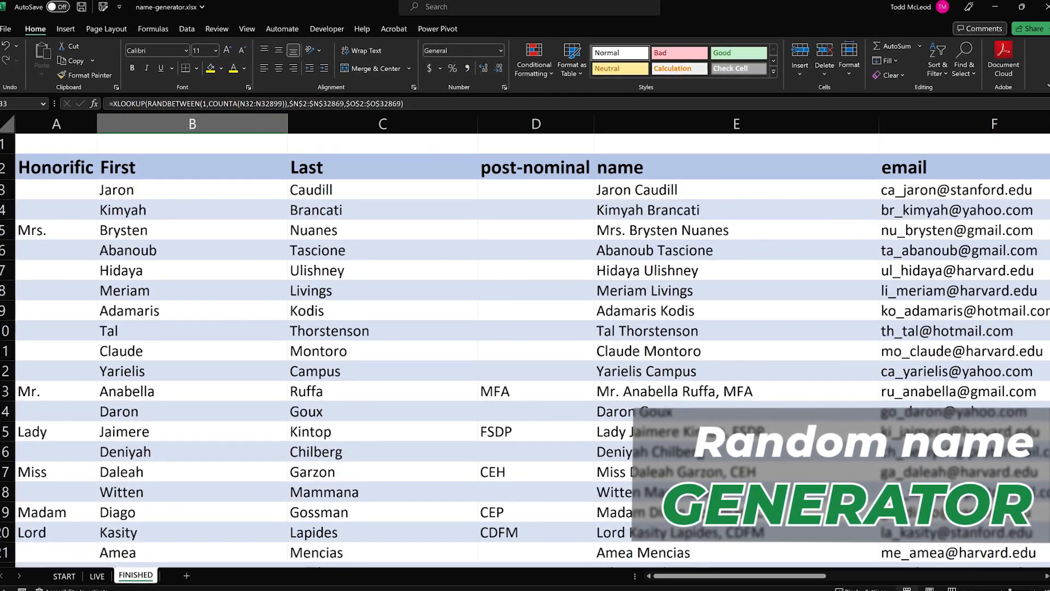
{"action": "key", "text": "F9"}
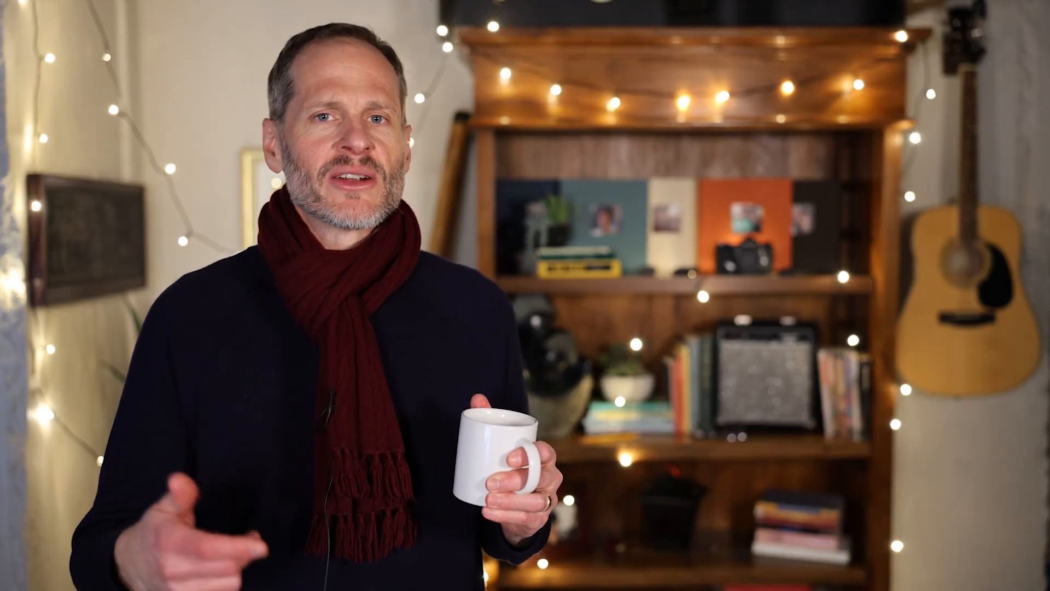